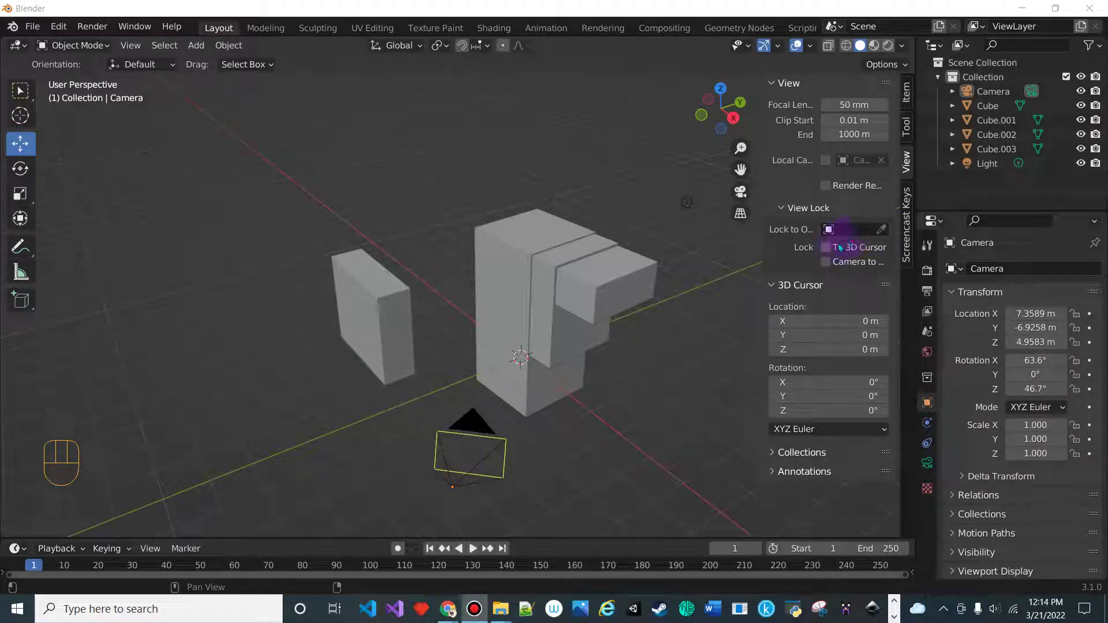
Deselect the camera and switch the viewport to the scene camera view.
{"action": "left_click", "coordinate": [289, 8]}
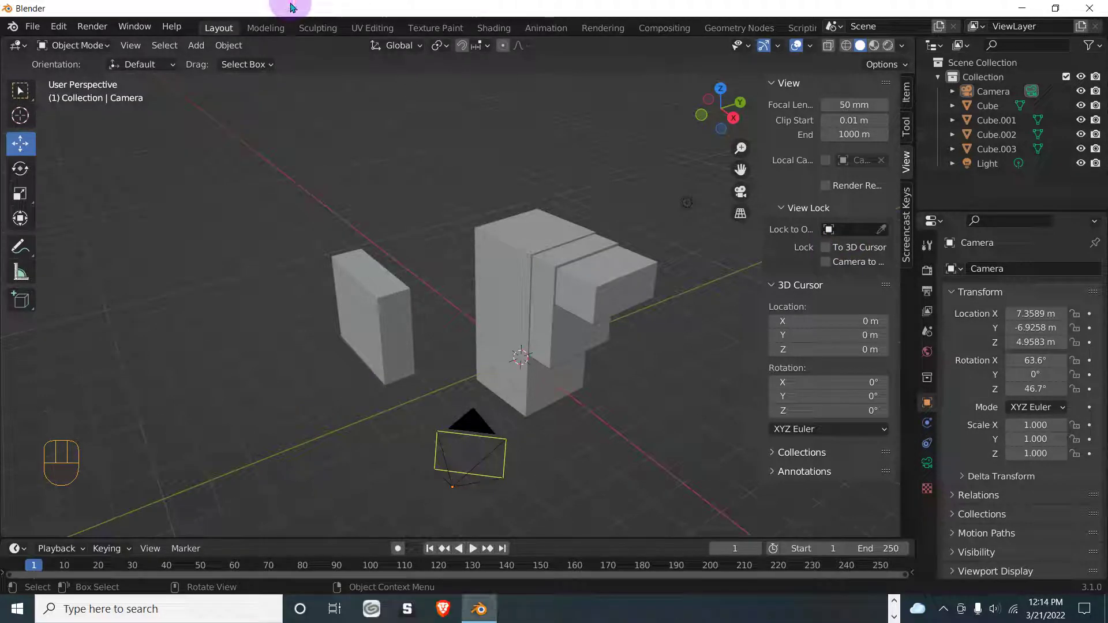
{"action": "left_click", "coordinate": [469, 463]}
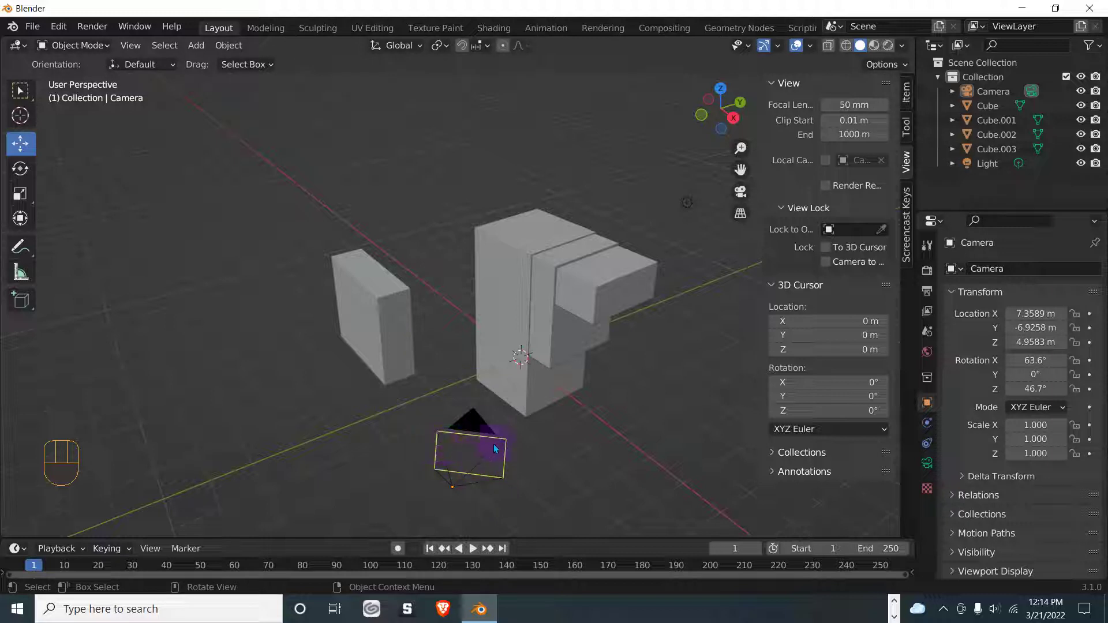
{"action": "left_click", "coordinate": [514, 452]}
{"action": "key", "text": "KP_0"}
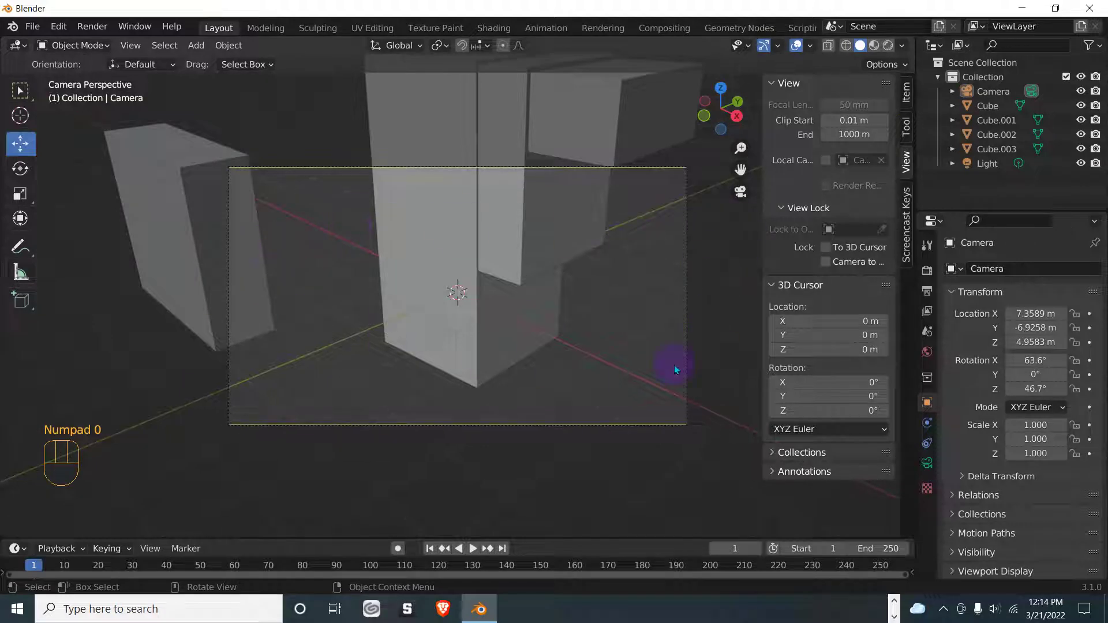
Render a test image of frame 1, then close the Blender Render window.
{"action": "left_click", "coordinate": [90, 28]}
{"action": "left_click", "coordinate": [112, 42]}
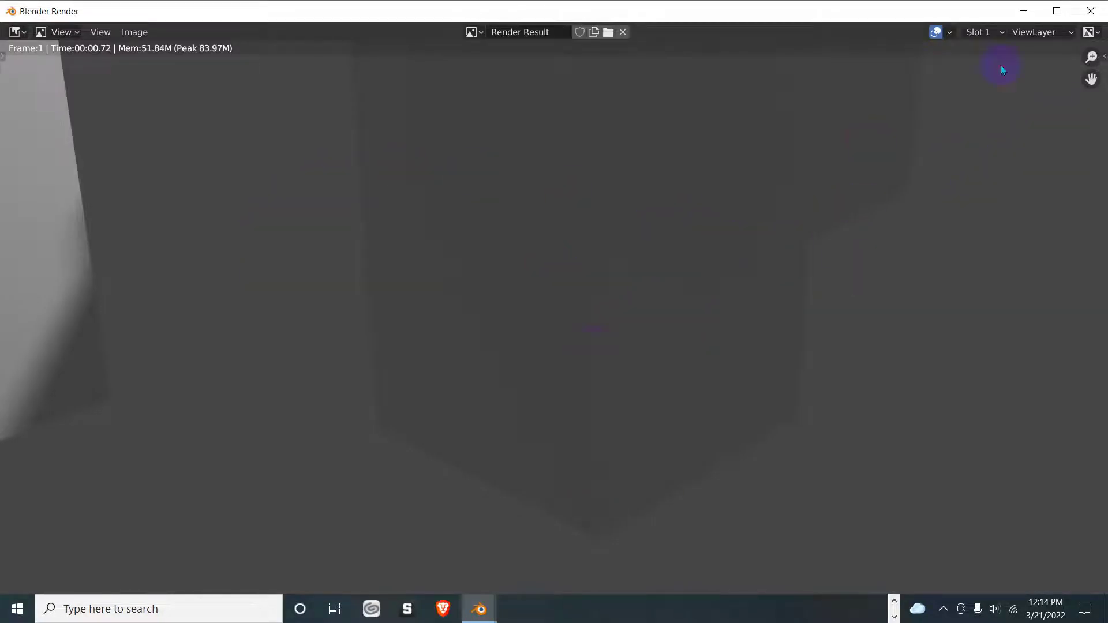
{"action": "left_click", "coordinate": [1090, 11]}
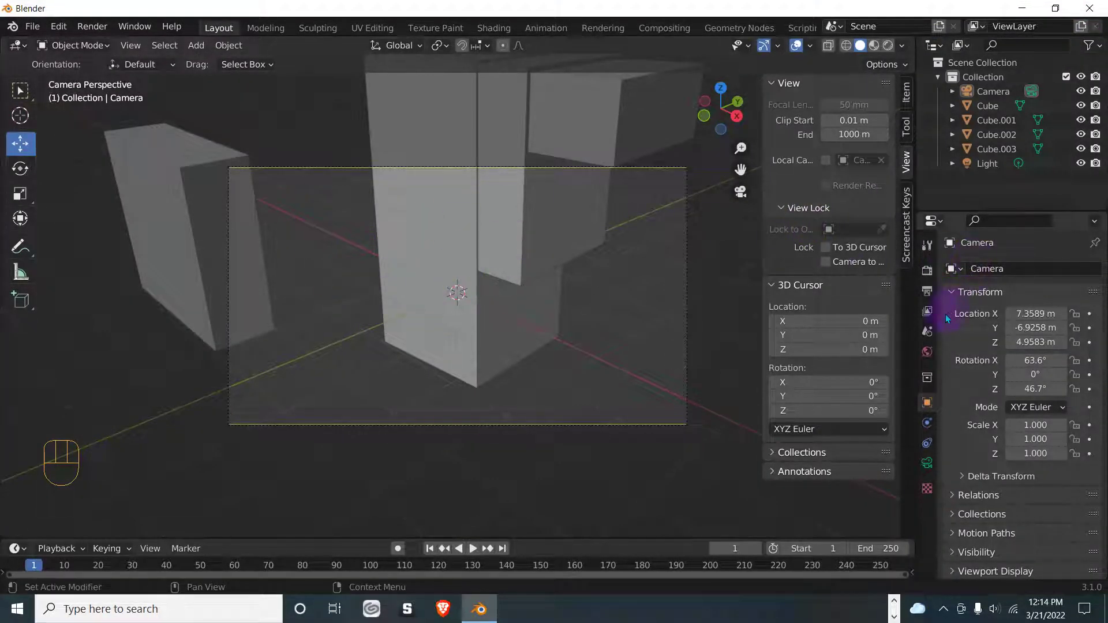
In Render Properties, change the Render Engine from Eevee to Cycles.
{"action": "left_click", "coordinate": [927, 293]}
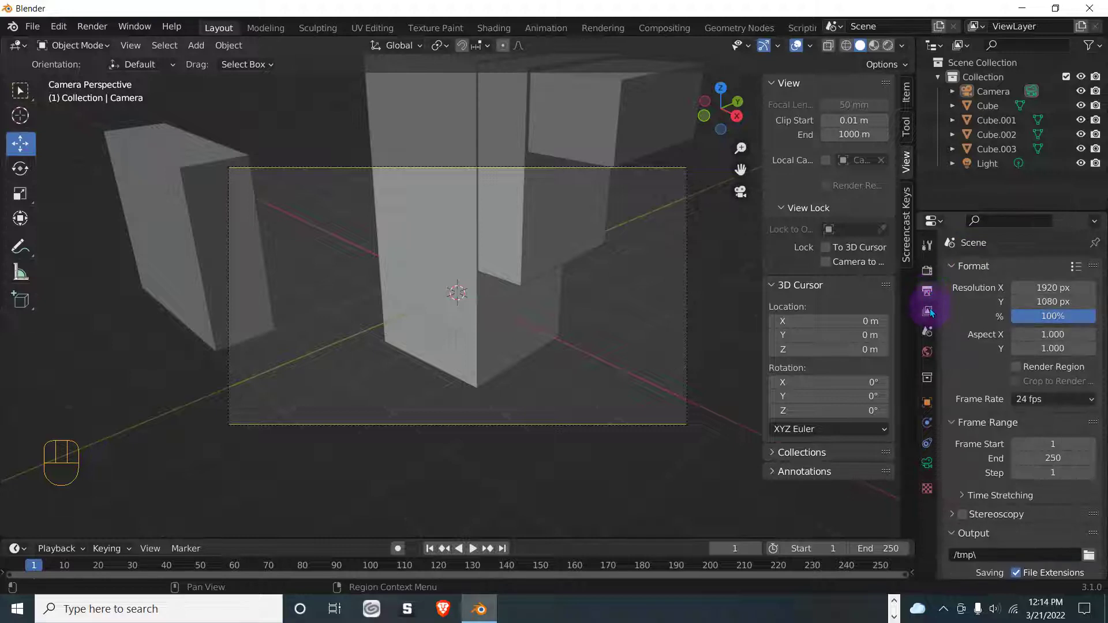
{"action": "left_click", "coordinate": [926, 275]}
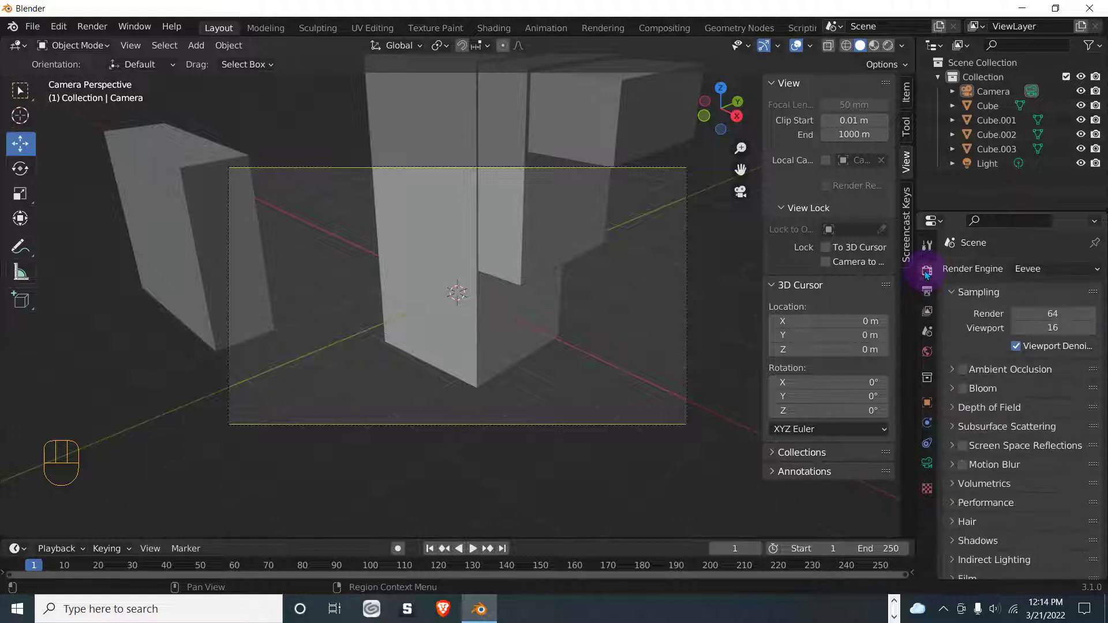
{"action": "left_click", "coordinate": [1026, 269]}
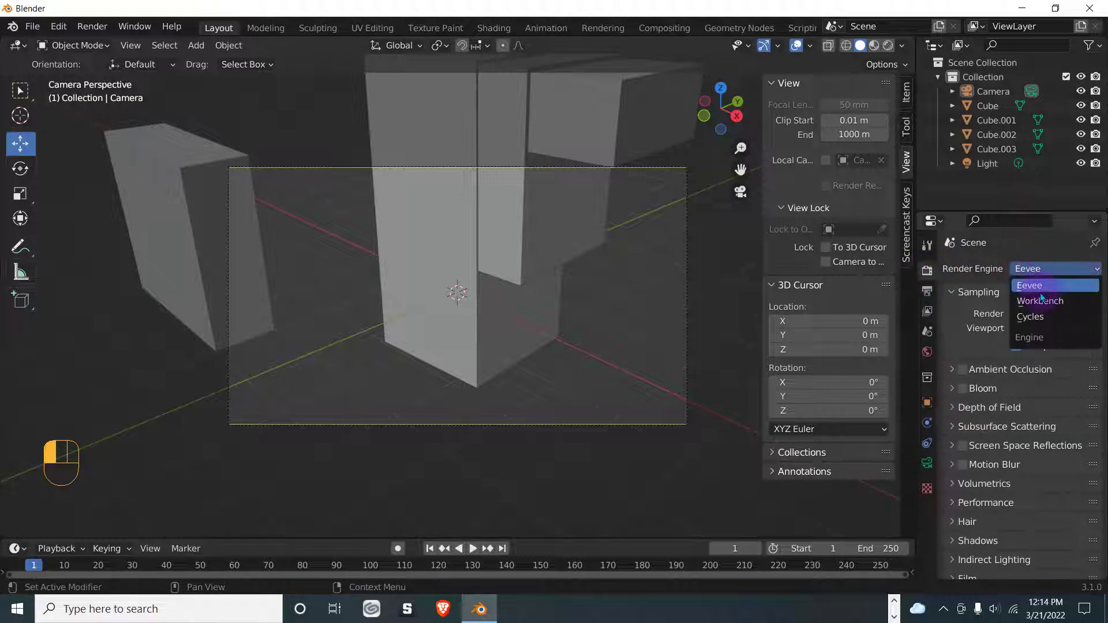
{"action": "left_click", "coordinate": [1044, 316]}
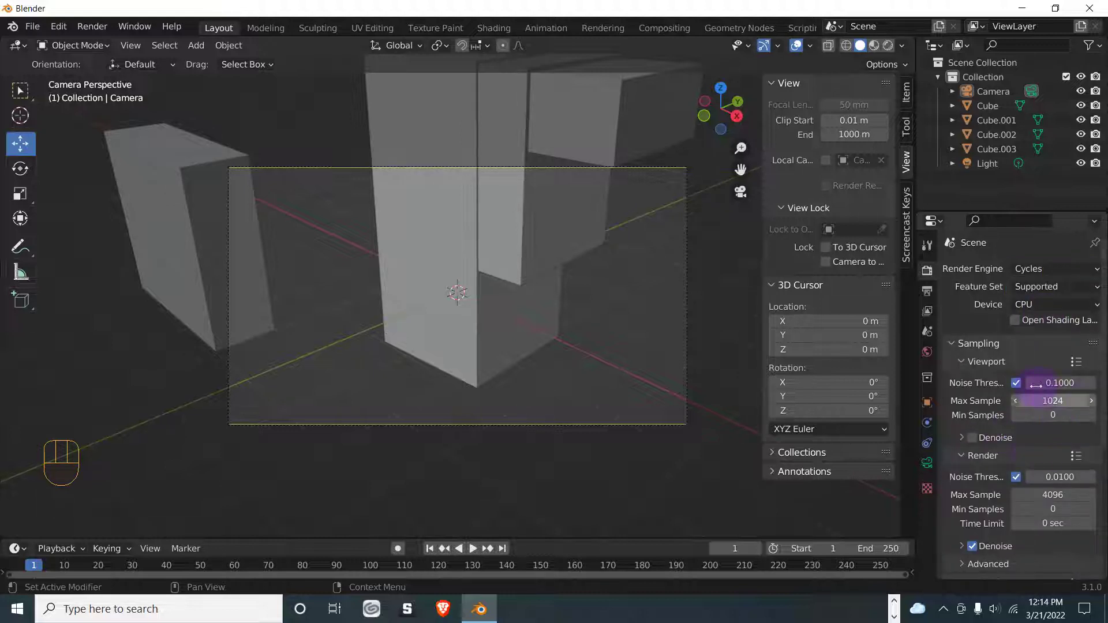
Widen the Properties editor and raise Cycles viewport Max Samples from 1024 to 1195.
{"action": "left_click_drag", "start_coordinate": [915, 317], "coordinate": [825, 315]}
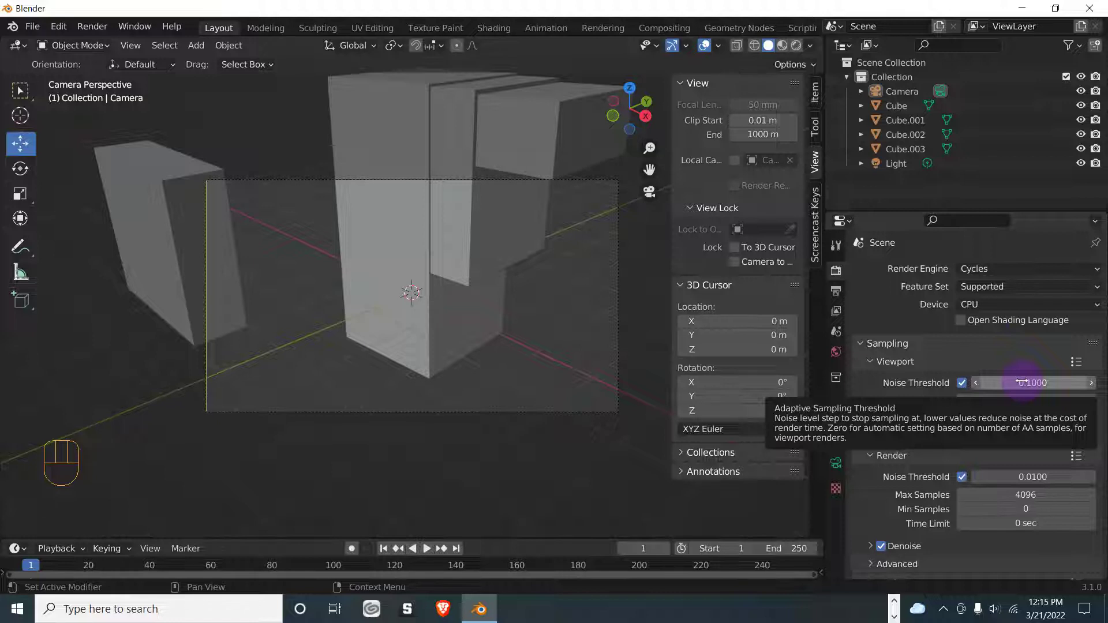
{"action": "scroll", "coordinate": [984, 494], "scroll_direction": "down", "scroll_amount": 3}
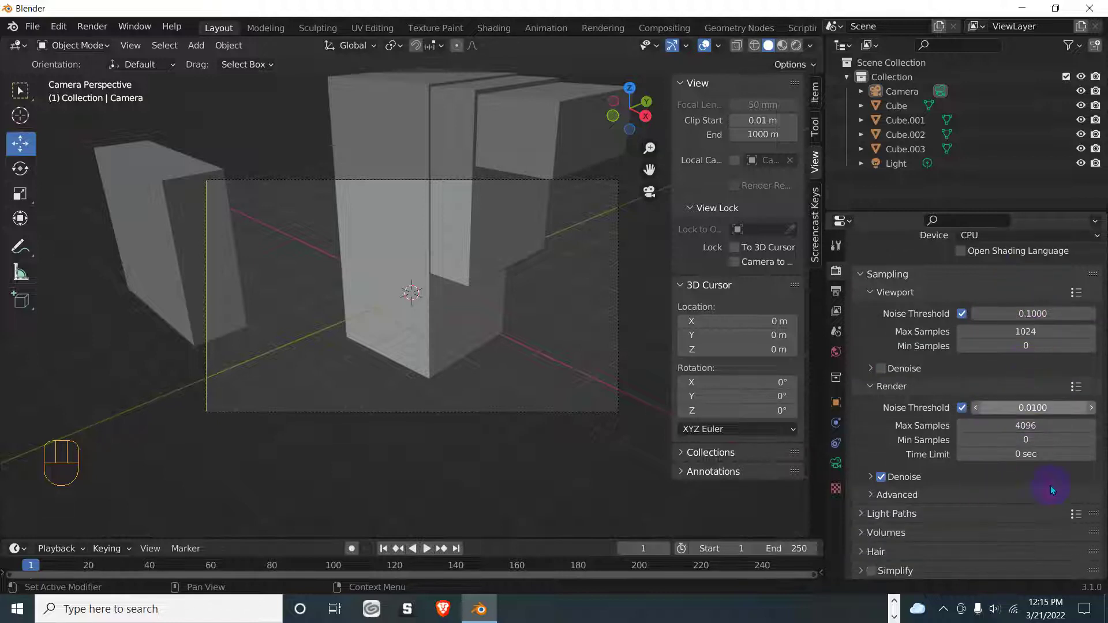
{"action": "scroll", "coordinate": [1007, 427], "scroll_direction": "up", "scroll_amount": 1}
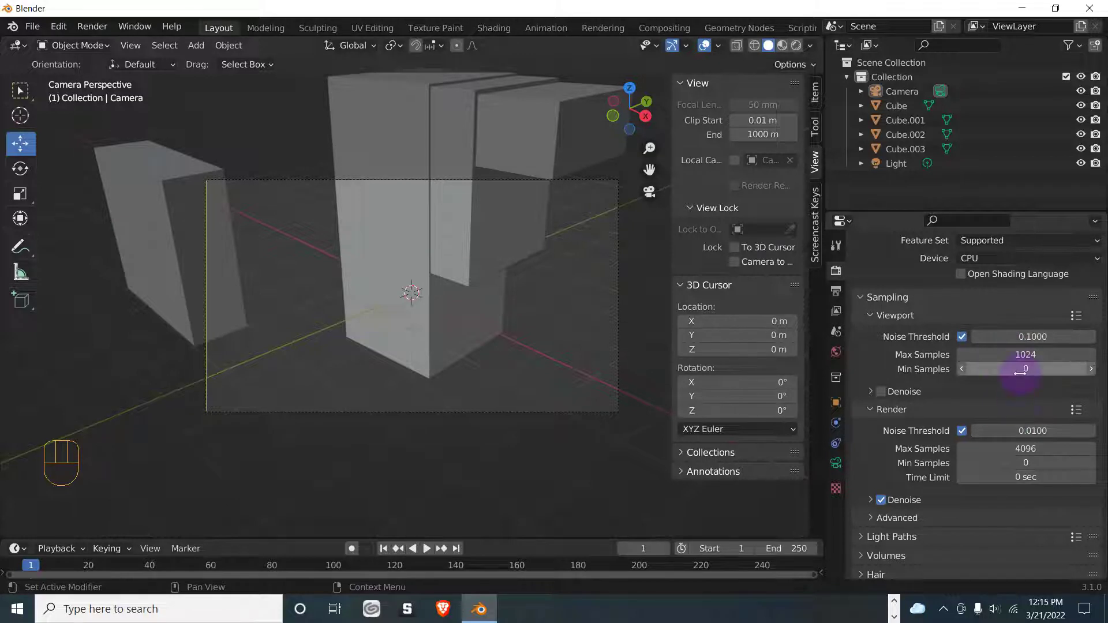
{"action": "left_click_drag", "start_coordinate": [969, 354], "coordinate": [1025, 354]}
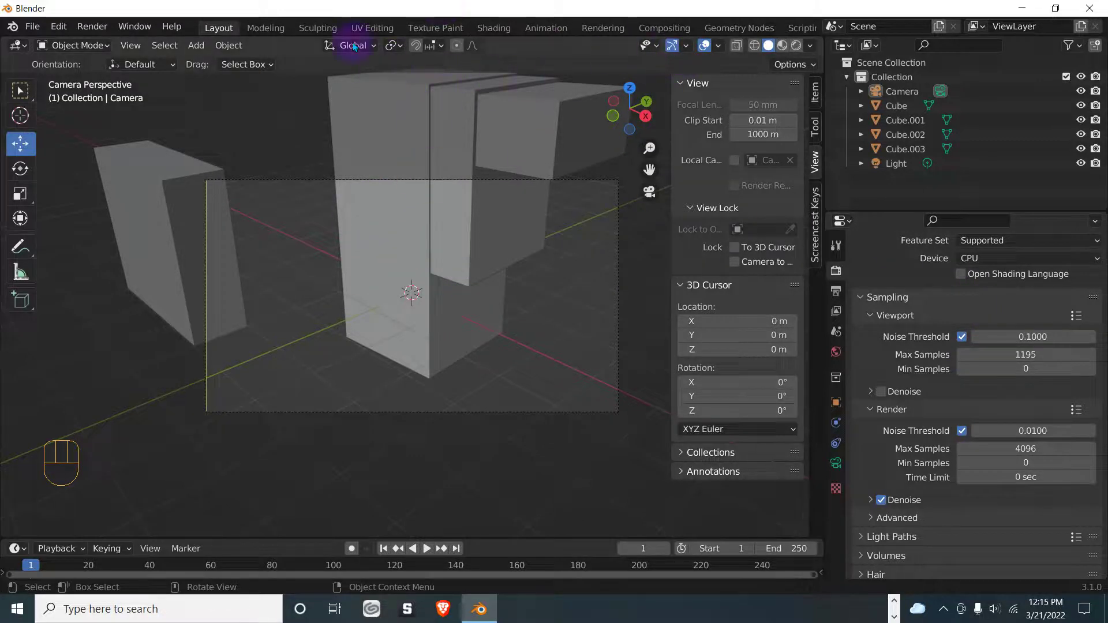
Start a Cycles render of frame 1 and minimize its render window.
{"action": "left_click", "coordinate": [92, 26]}
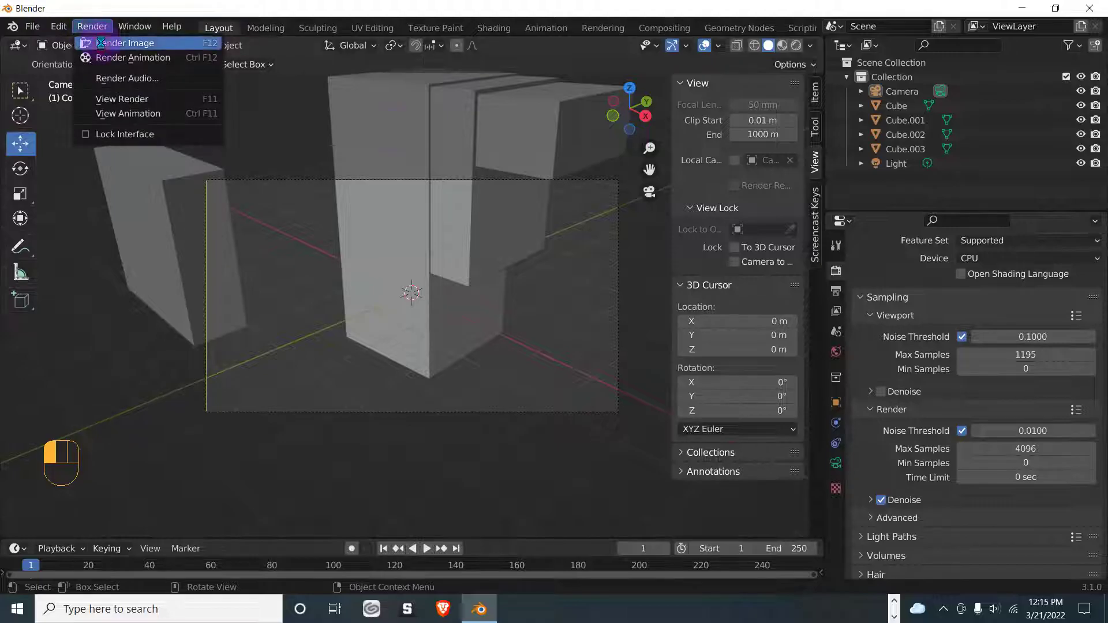
{"action": "left_click", "coordinate": [100, 42]}
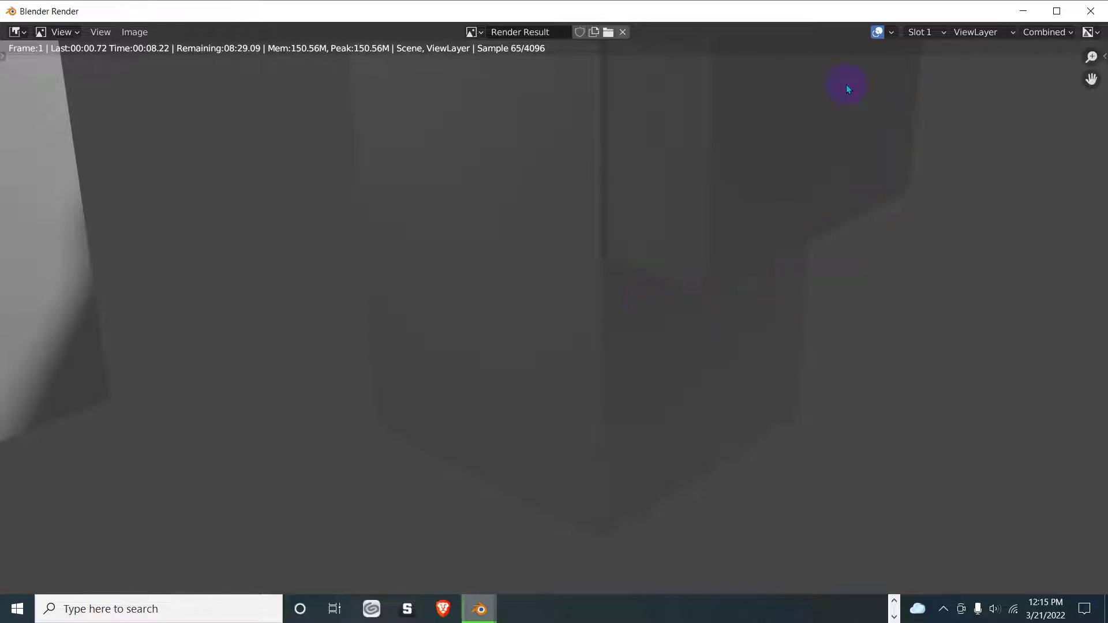
{"action": "left_click", "coordinate": [1018, 13]}
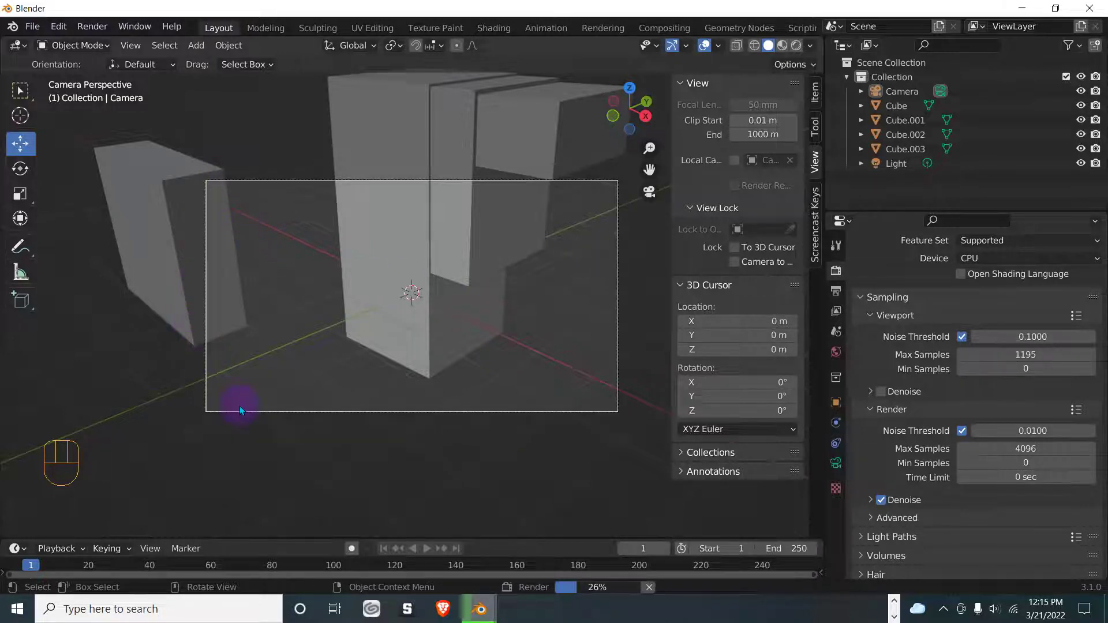
Enable Lock Camera to View so viewport navigation moves the camera.
{"action": "scroll", "coordinate": [455, 382], "scroll_direction": "down", "scroll_amount": 2}
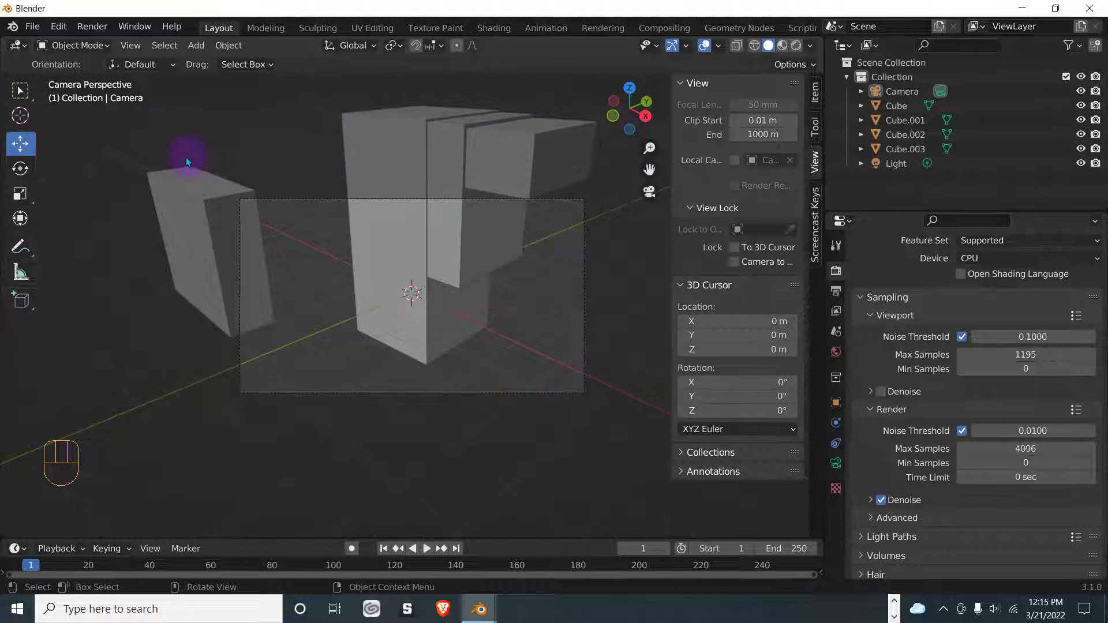
{"action": "scroll", "coordinate": [629, 303], "scroll_direction": "down", "scroll_amount": 1}
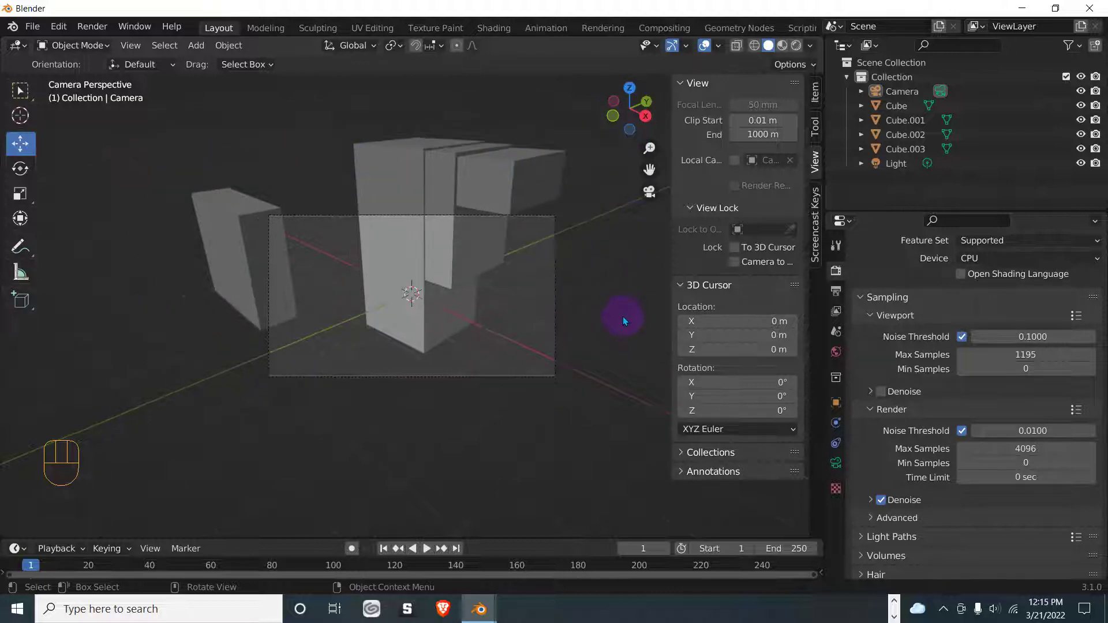
{"action": "left_click", "coordinate": [735, 247]}
{"action": "left_click", "coordinate": [735, 247]}
{"action": "left_click", "coordinate": [734, 262]}
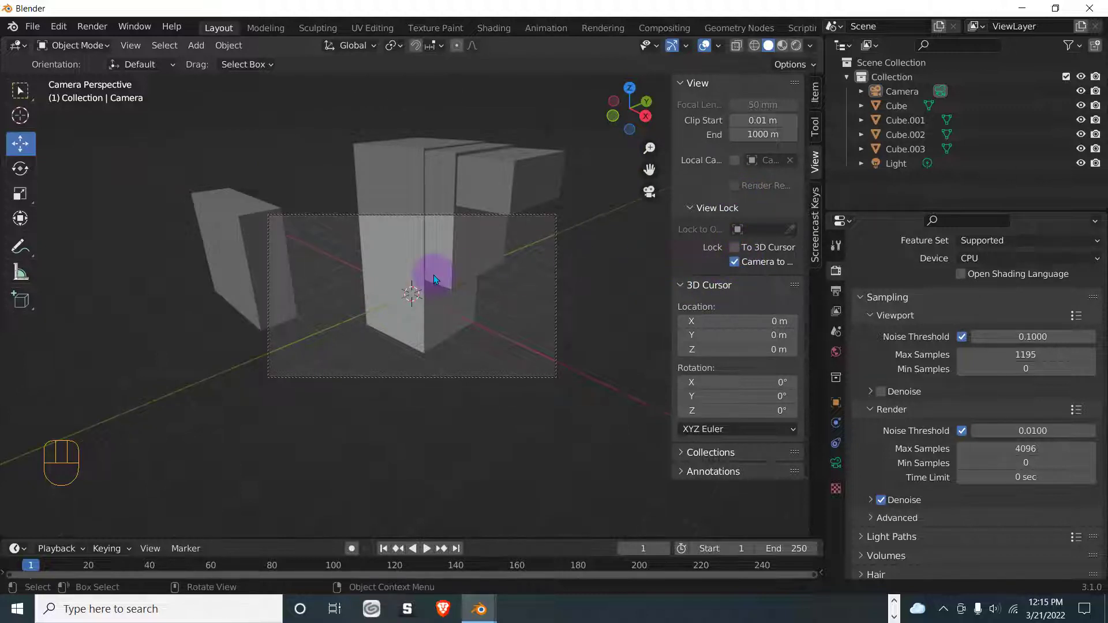
Zoom and pan the camera framing so the cubes sit well inside the frame.
{"action": "scroll", "coordinate": [427, 277], "scroll_direction": "down", "scroll_amount": 3}
{"action": "scroll", "coordinate": [427, 276], "scroll_direction": "up", "scroll_amount": 2}
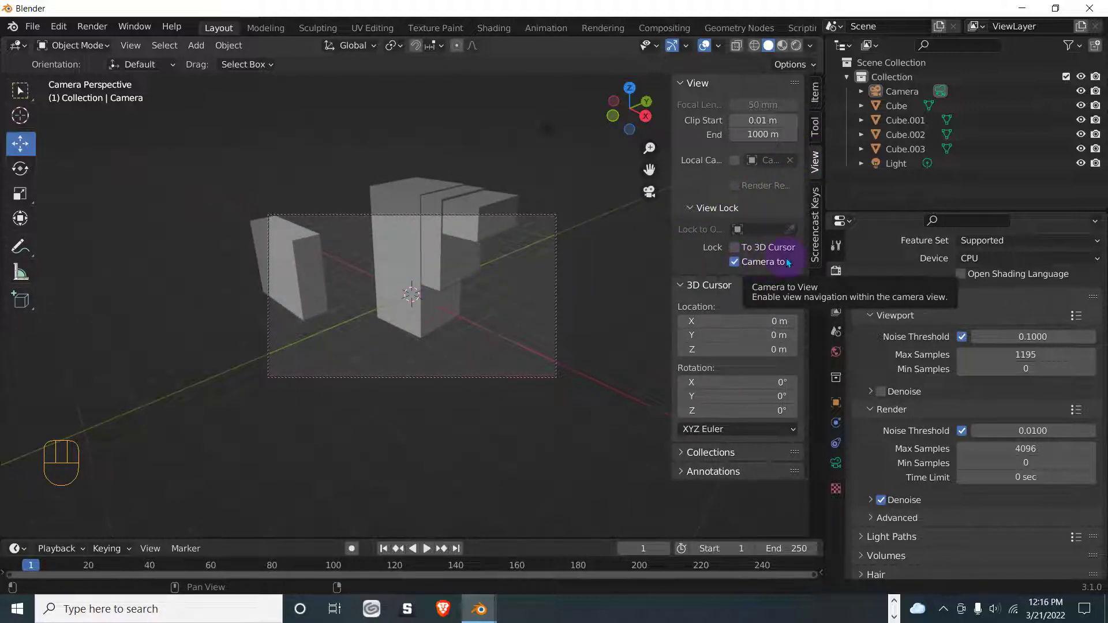
{"action": "scroll", "coordinate": [449, 263], "scroll_direction": "down", "scroll_amount": 5}
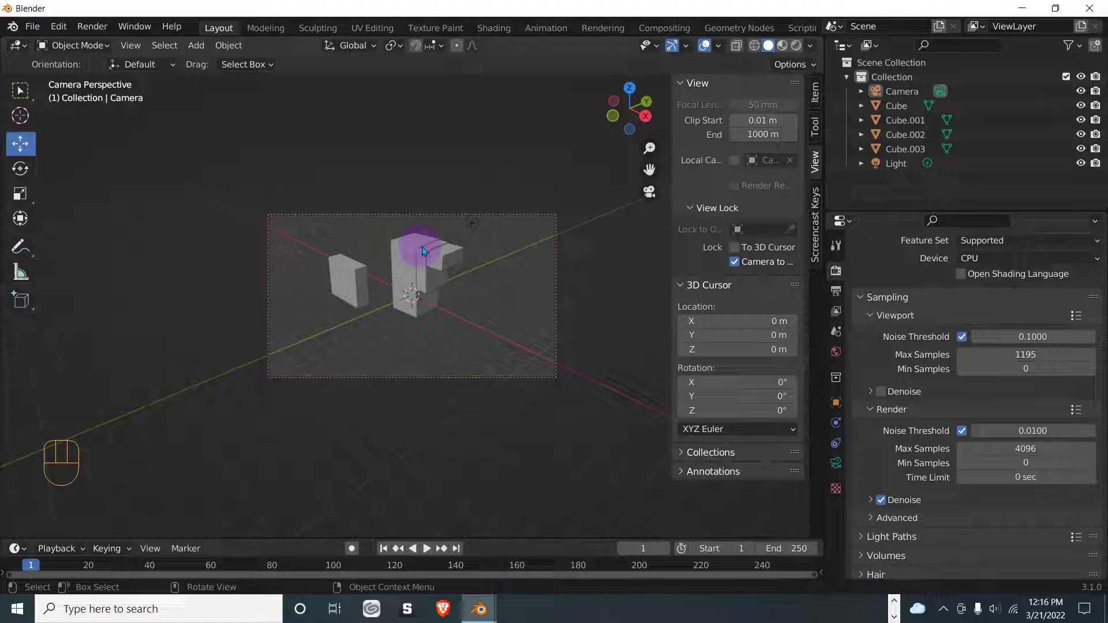
{"action": "middle_click_drag", "start_coordinate": [421, 247], "coordinate": [402, 292], "text": "shift"}
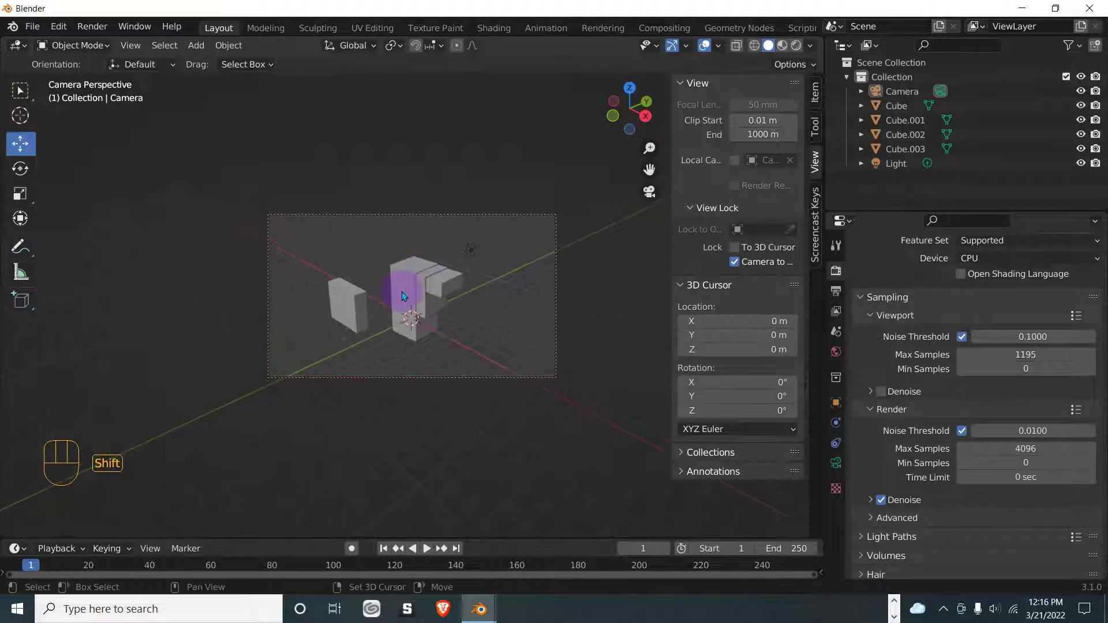
{"action": "scroll", "coordinate": [403, 296], "scroll_direction": "up", "scroll_amount": 4}
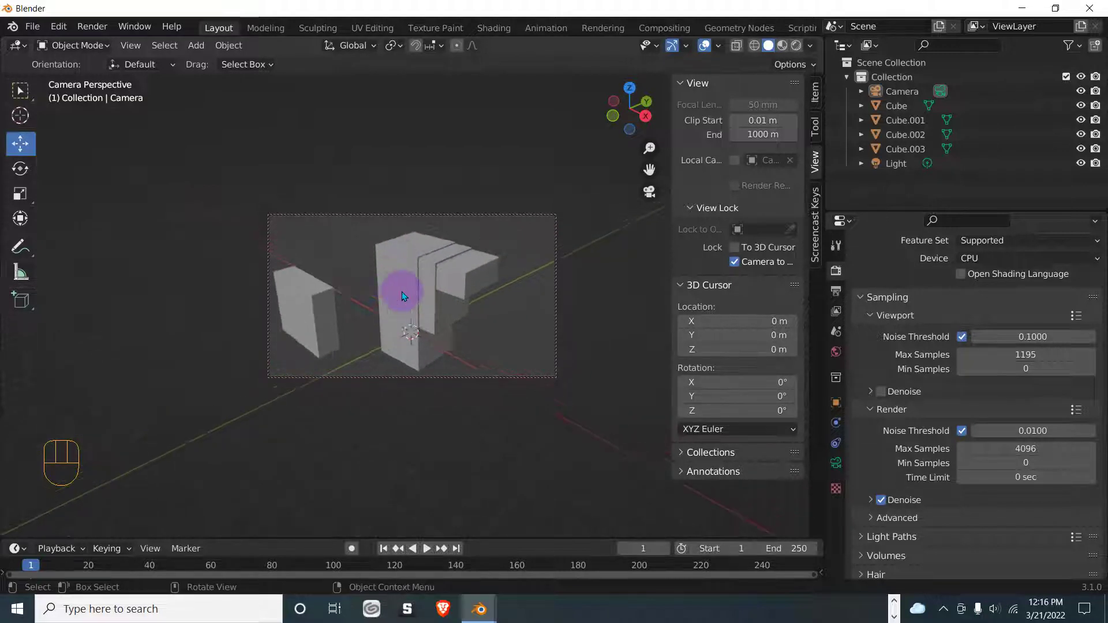
{"action": "scroll", "coordinate": [402, 296], "scroll_direction": "down", "scroll_amount": 2}
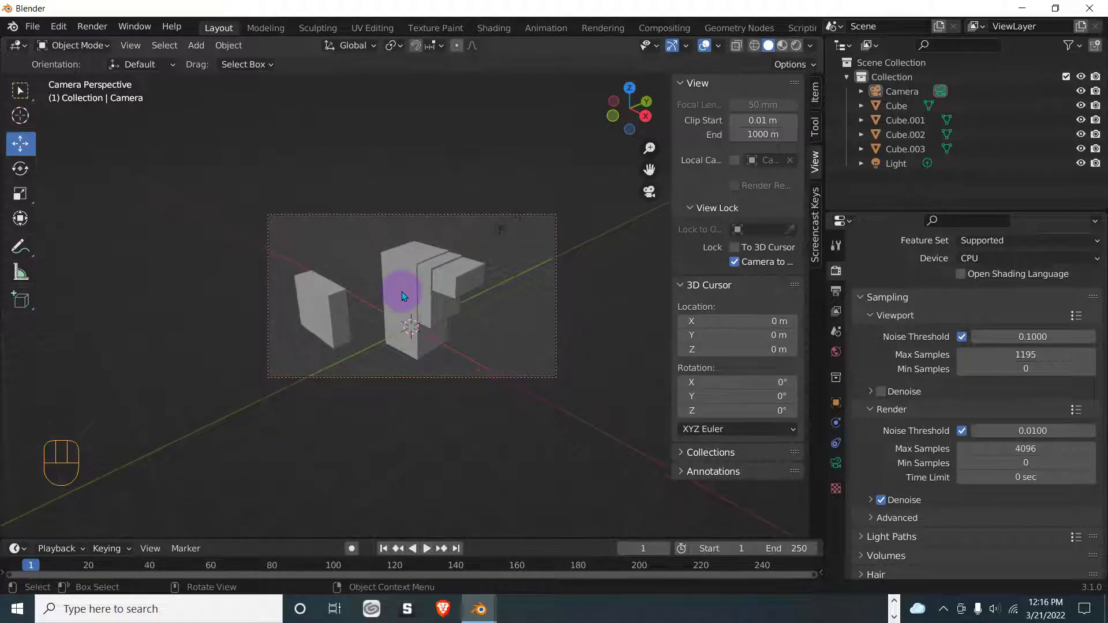
{"action": "middle_click_drag", "start_coordinate": [407, 290], "coordinate": [427, 290], "text": "shift"}
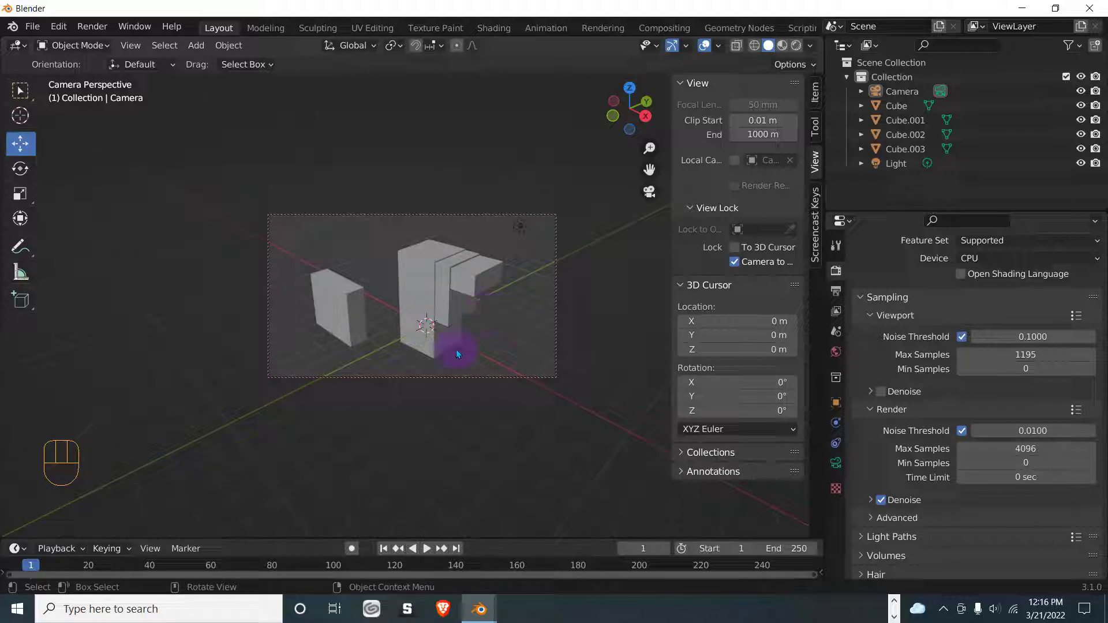
Select the scene camera, turn off Camera to View, and orbit out of camera view.
{"action": "left_click", "coordinate": [251, 316]}
{"action": "left_click", "coordinate": [478, 395]}
{"action": "left_click", "coordinate": [734, 263]}
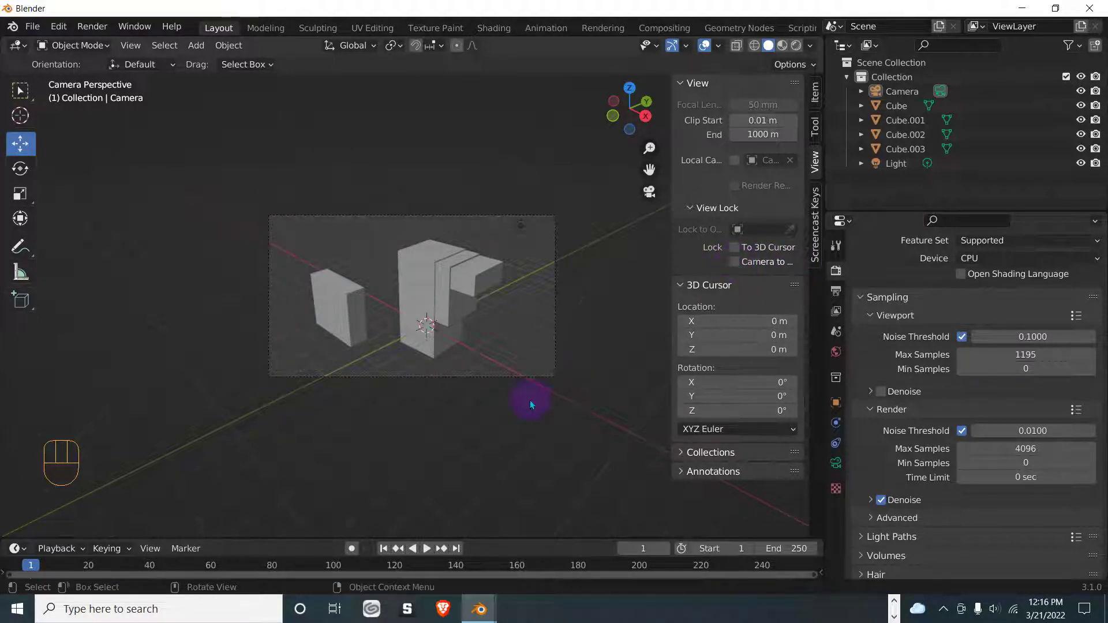
{"action": "middle_click_drag", "start_coordinate": [592, 361], "coordinate": [554, 356]}
{"action": "left_click", "coordinate": [87, 26]}
{"action": "left_click", "coordinate": [104, 40]}
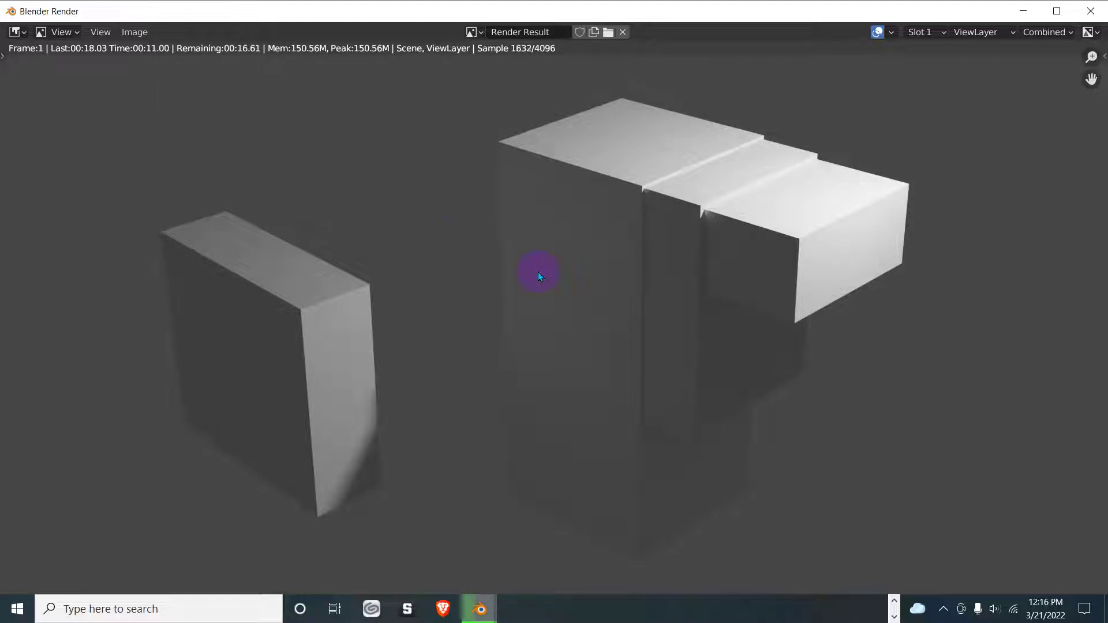
{"action": "left_click", "coordinate": [1091, 12]}
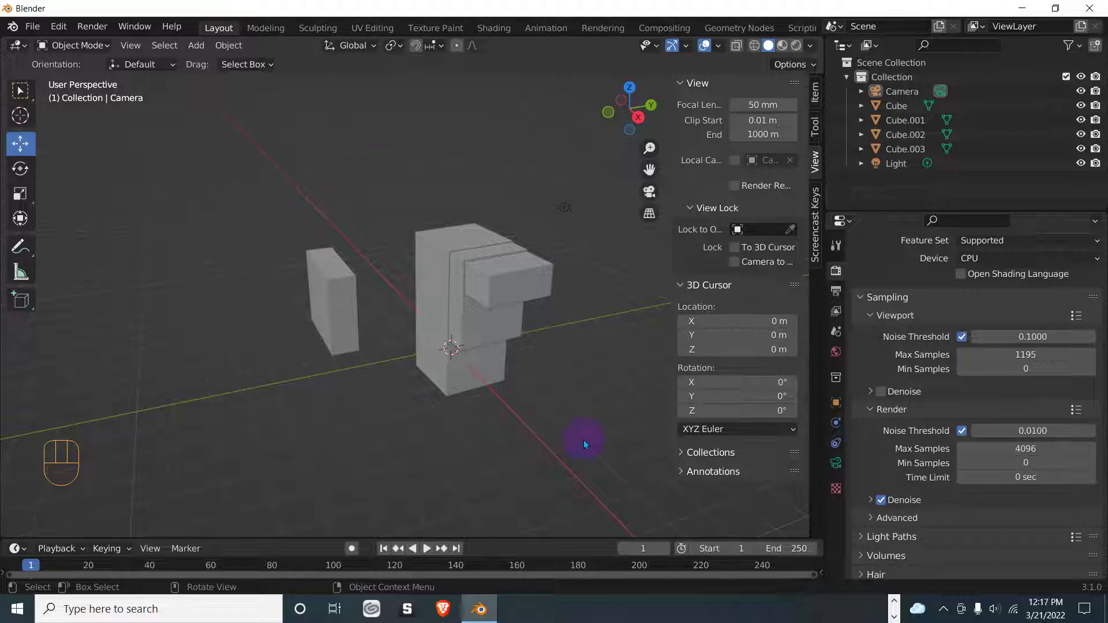
Lock the camera to the view and orbit it to look down on the cubes.
{"action": "key", "text": "KP_0"}
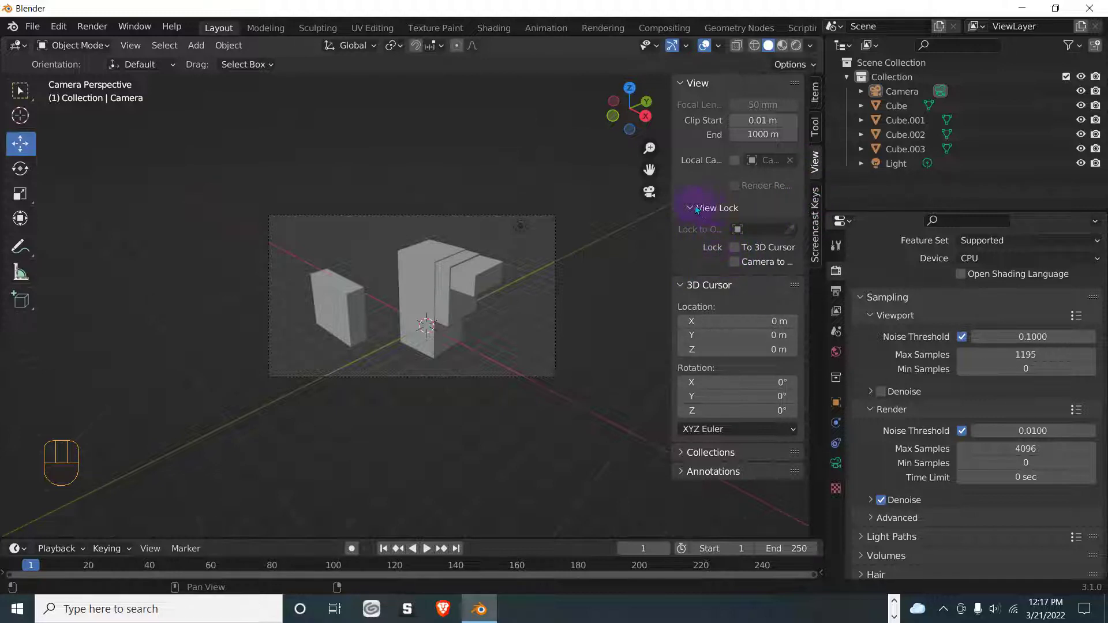
{"action": "left_click", "coordinate": [734, 262]}
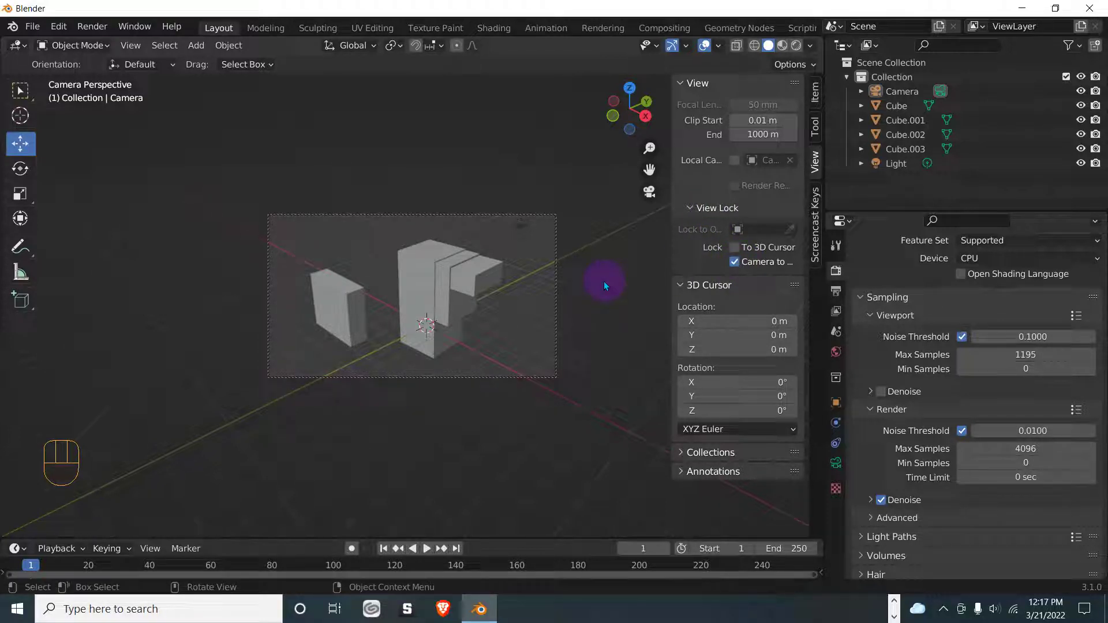
{"action": "middle_click_drag", "start_coordinate": [600, 285], "coordinate": [420, 313]}
{"action": "middle_click_drag", "start_coordinate": [402, 299], "coordinate": [492, 309]}
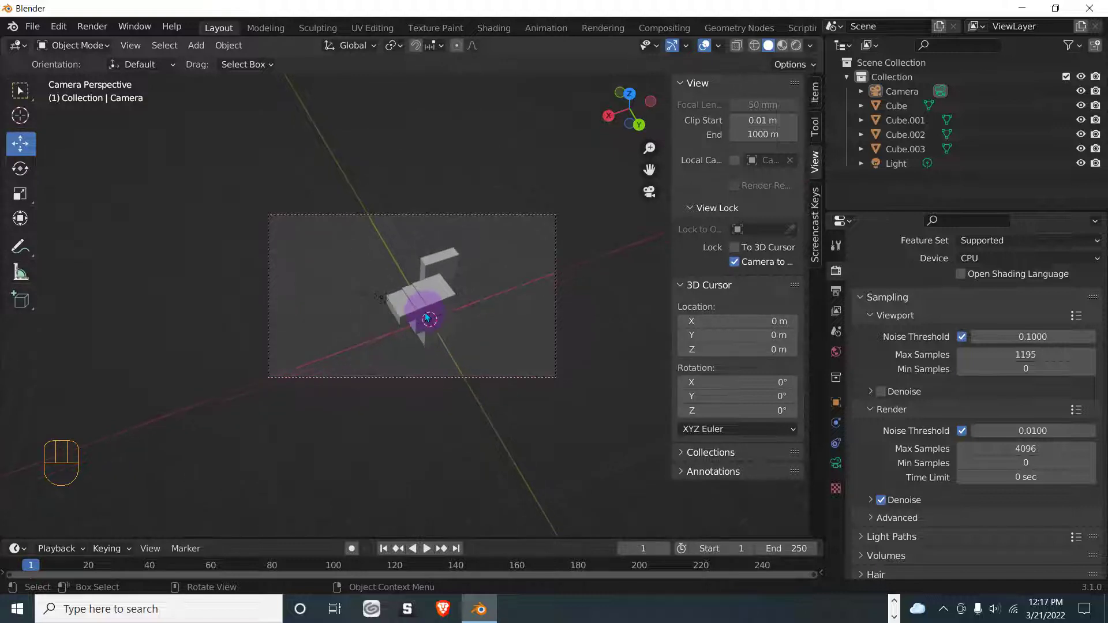
{"action": "middle_click_drag", "start_coordinate": [458, 313], "coordinate": [431, 310]}
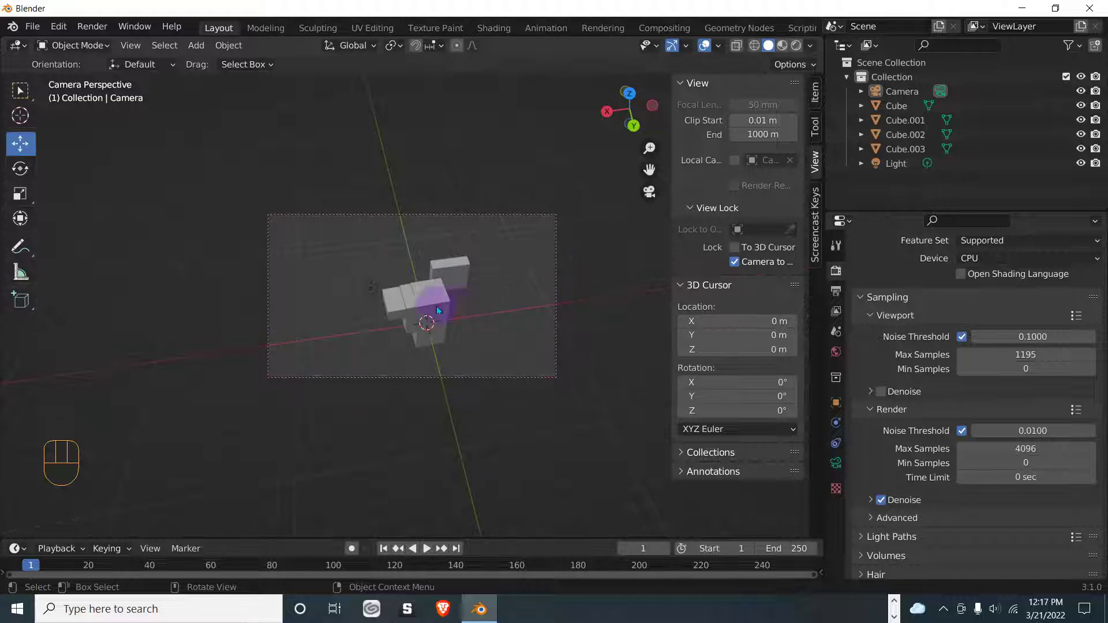
Release the camera lock, orbit out of camera view, then re-enable Camera to View.
{"action": "left_click", "coordinate": [735, 261]}
{"action": "middle_click_drag", "start_coordinate": [612, 271], "coordinate": [584, 255]}
{"action": "middle_click_drag", "start_coordinate": [459, 282], "coordinate": [577, 296]}
{"action": "left_click", "coordinate": [735, 262]}
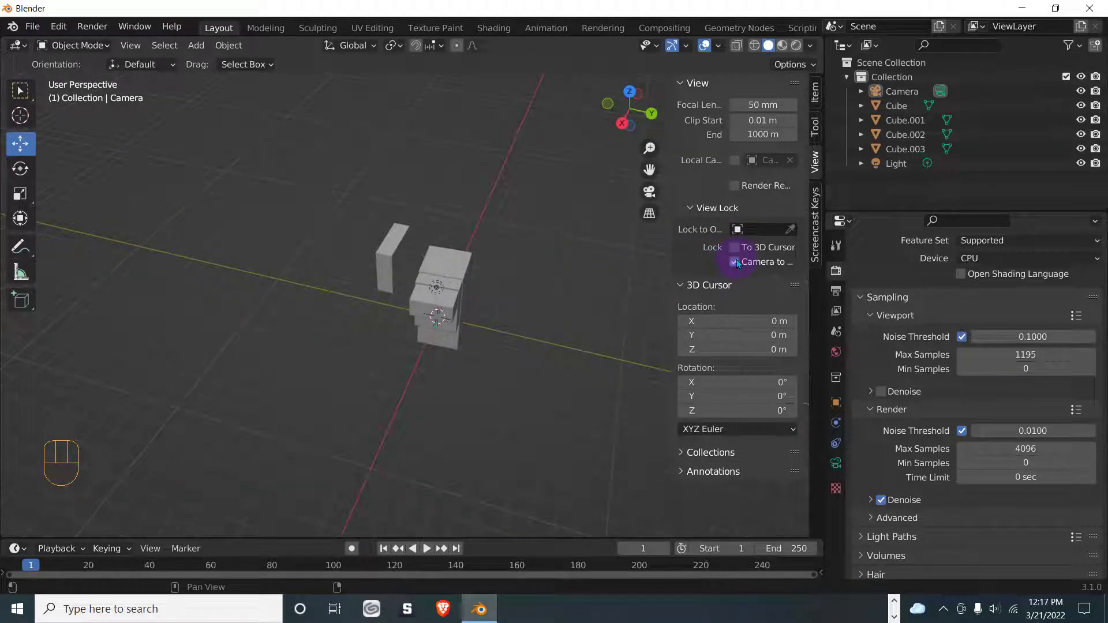
Return to the scene camera view with Camera to View lock ending turned off.
{"action": "key", "text": "KP_0"}
{"action": "left_click", "coordinate": [735, 262]}
{"action": "key", "text": "KP_0"}
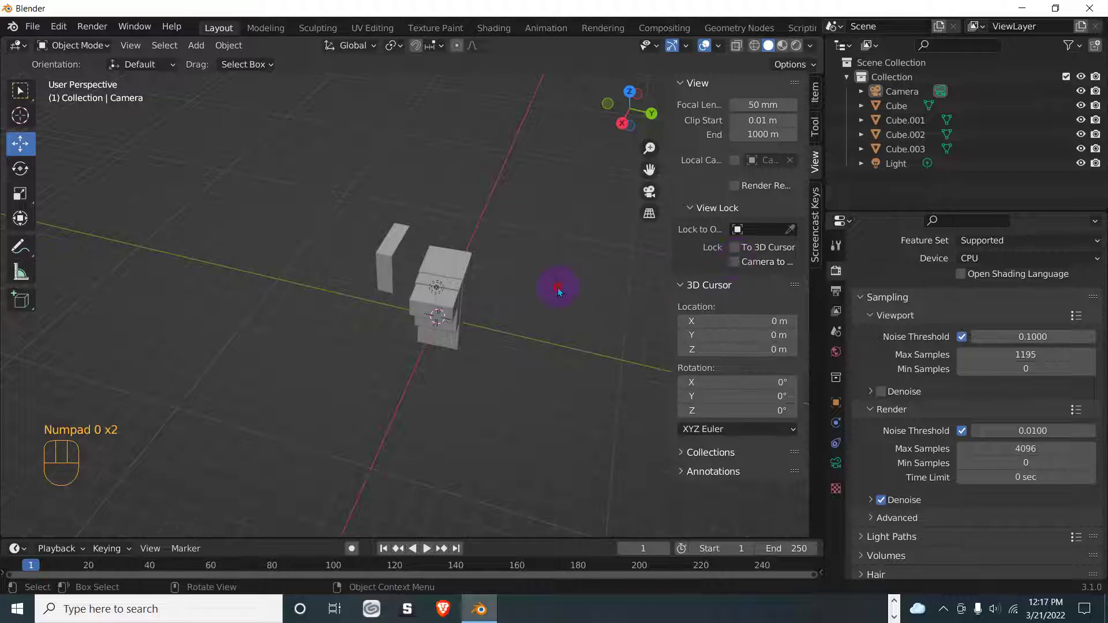
{"action": "key", "text": "KP_0"}
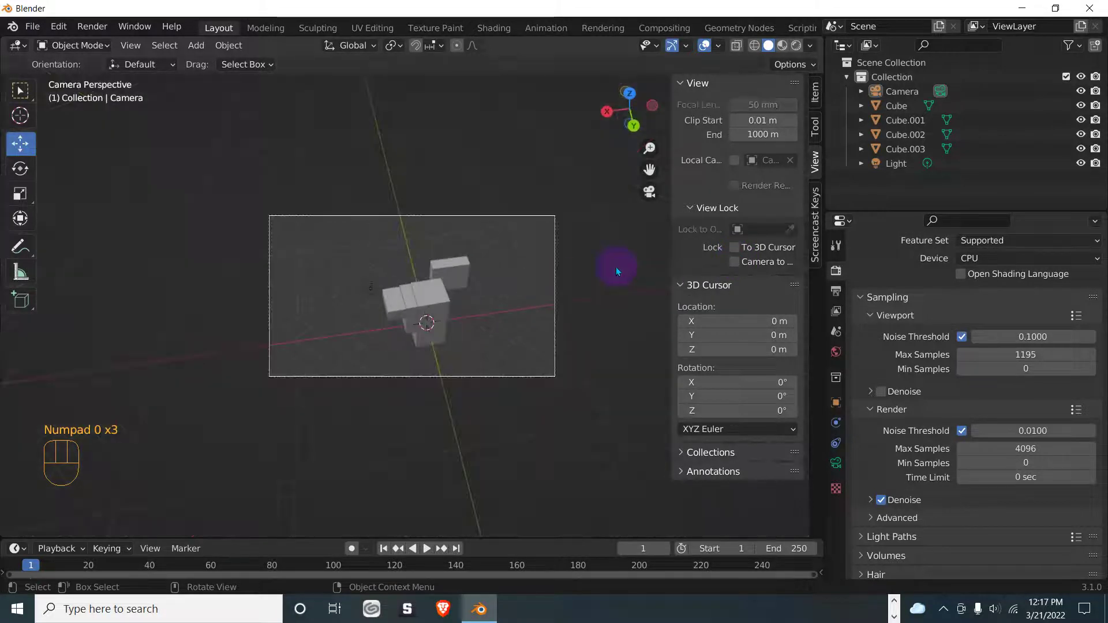
{"action": "left_click", "coordinate": [735, 262]}
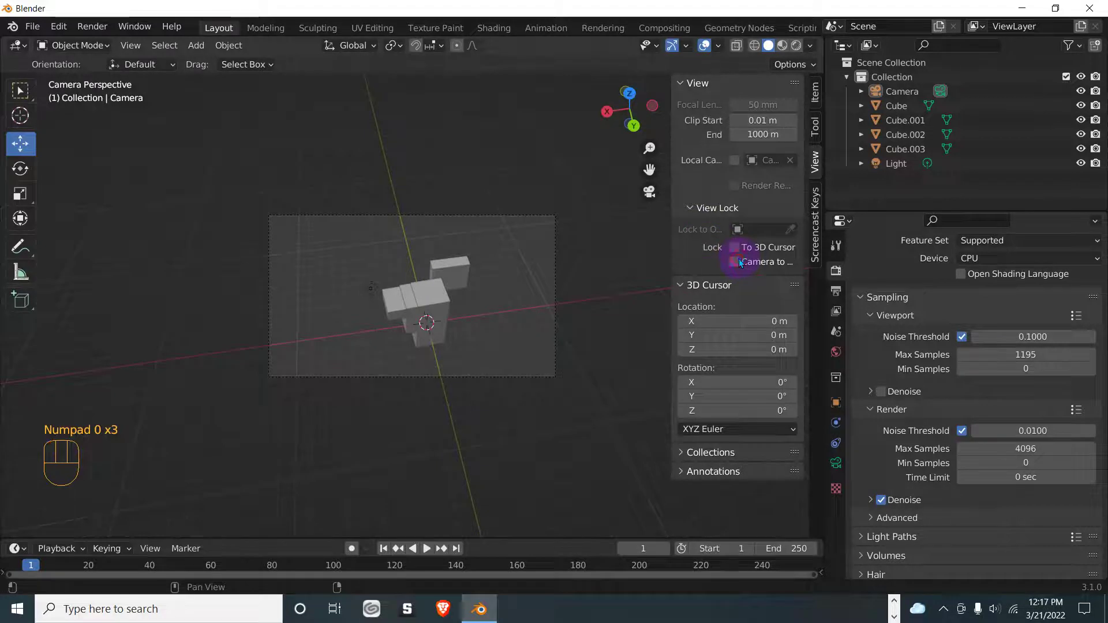
{"action": "left_click", "coordinate": [743, 263]}
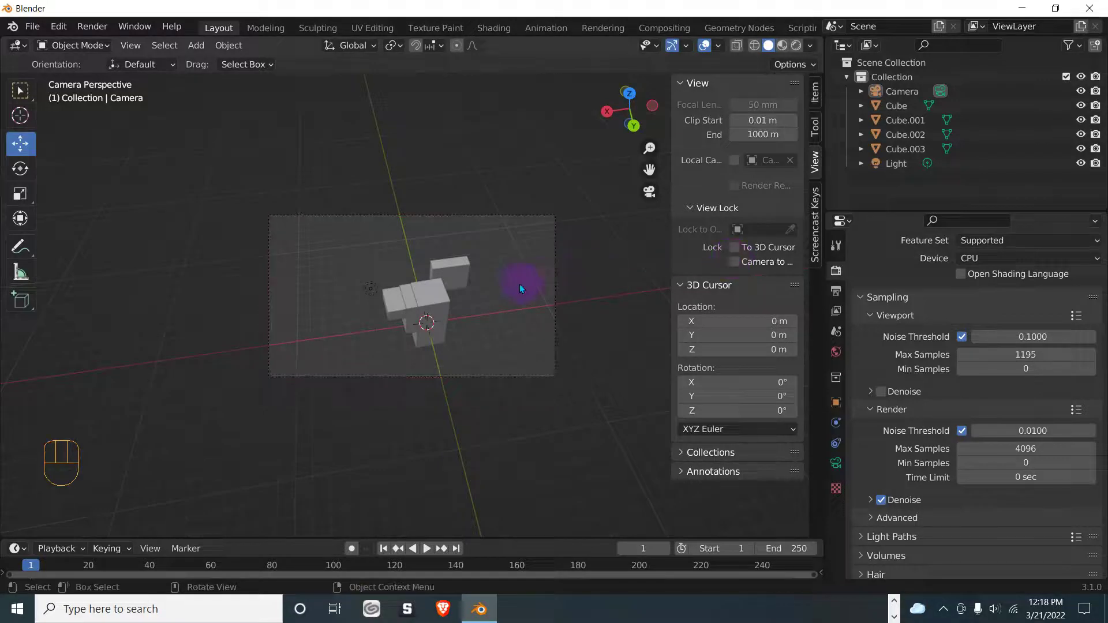
Render the final Cycles image of the camera's higher-angle view of the cubes.
{"action": "left_click", "coordinate": [92, 26]}
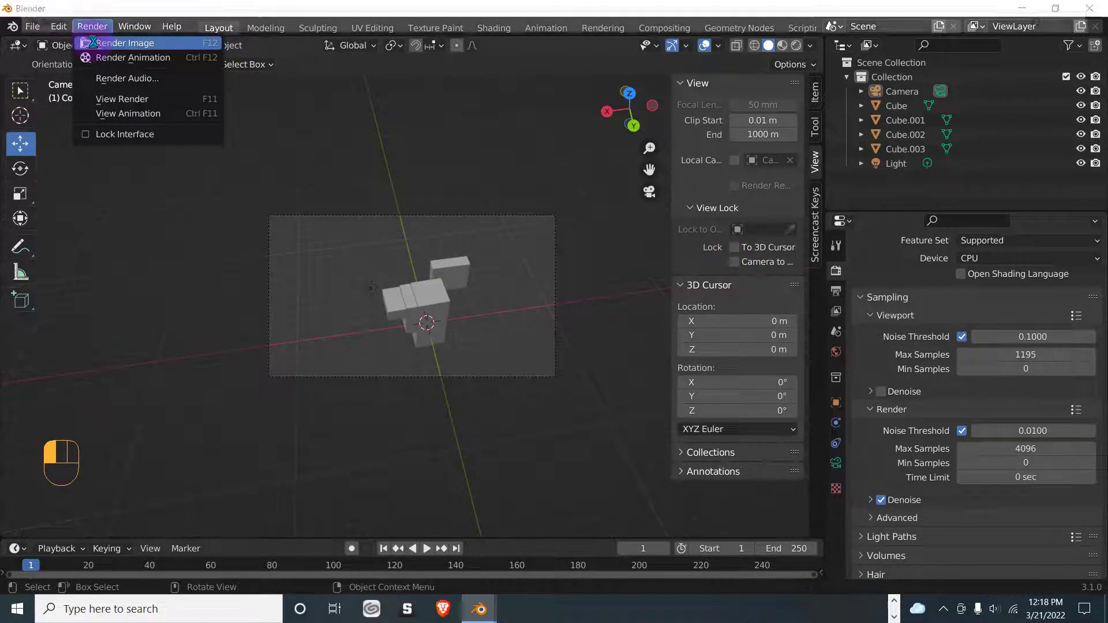
{"action": "left_click", "coordinate": [110, 43]}
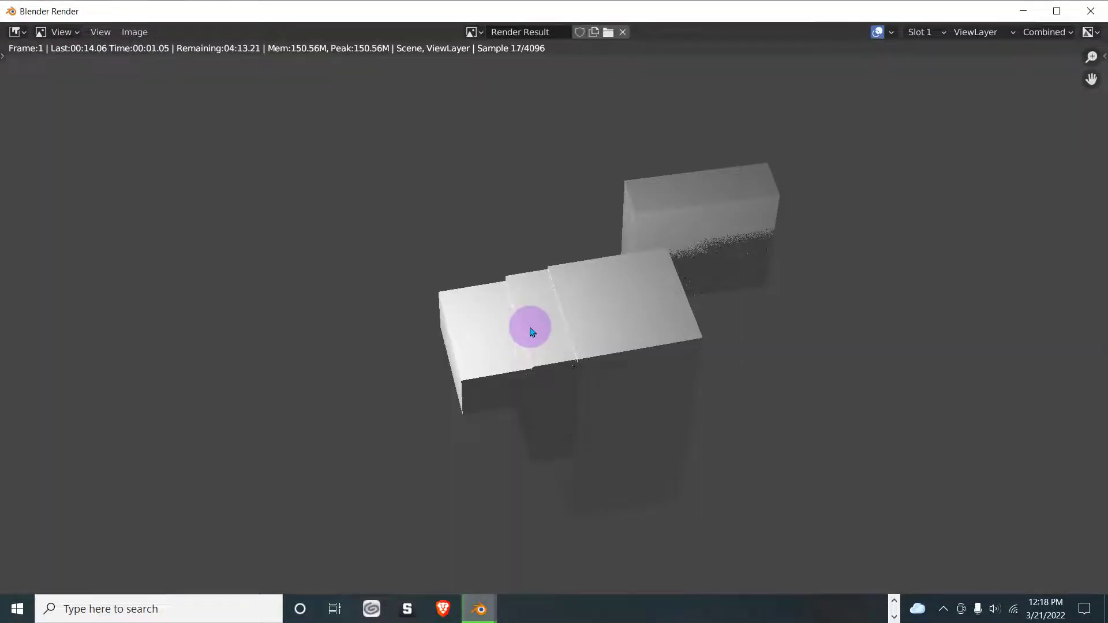